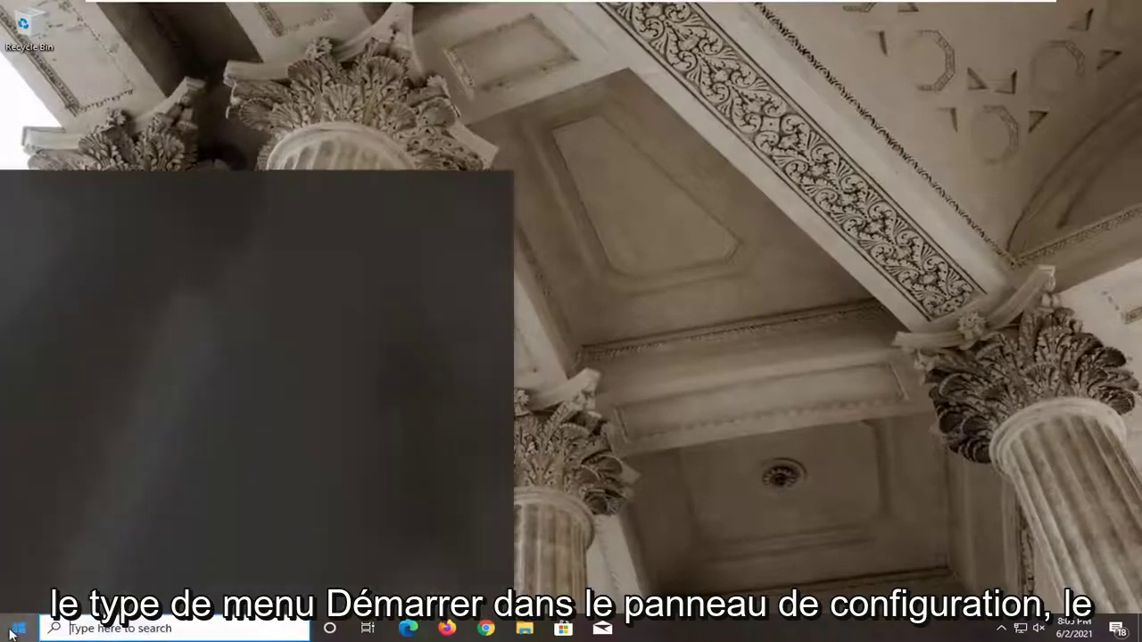
Step: Open Control Panel, keep its view on large icons, and open Programs and Features
{"action": "type", "text": "contr"}
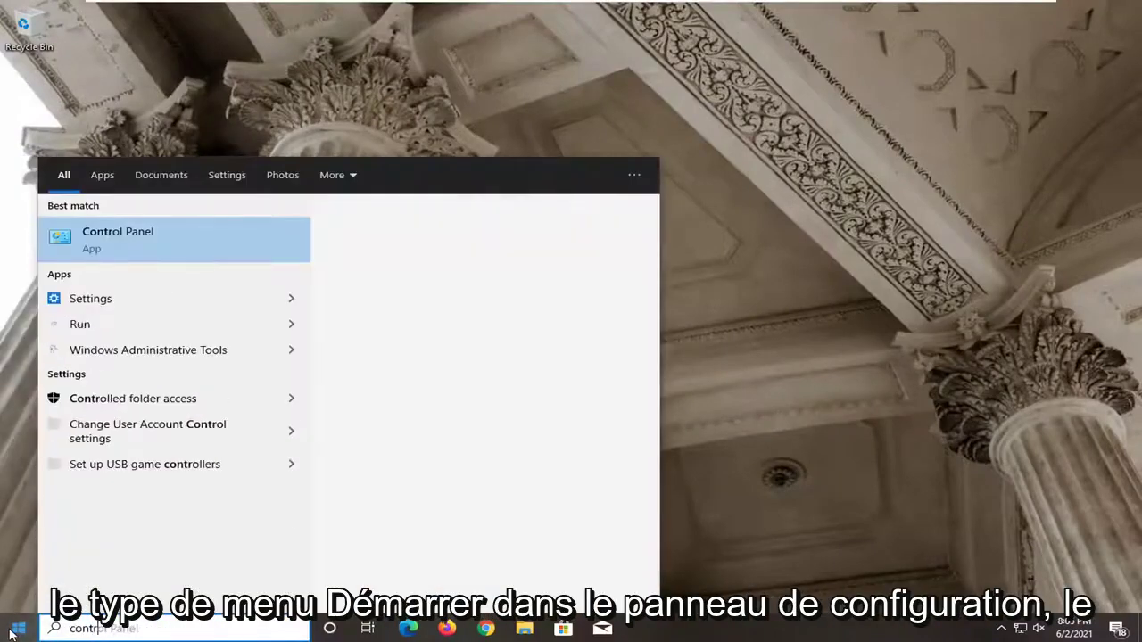
{"action": "type", "text": "ol panel"}
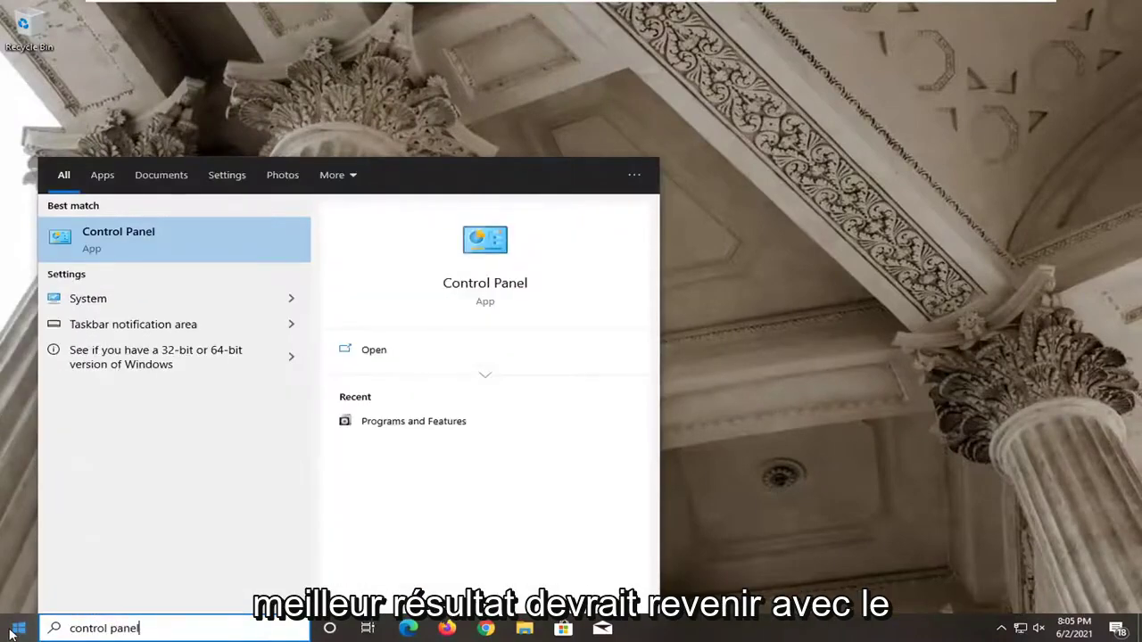
{"action": "left_click", "coordinate": [163, 240]}
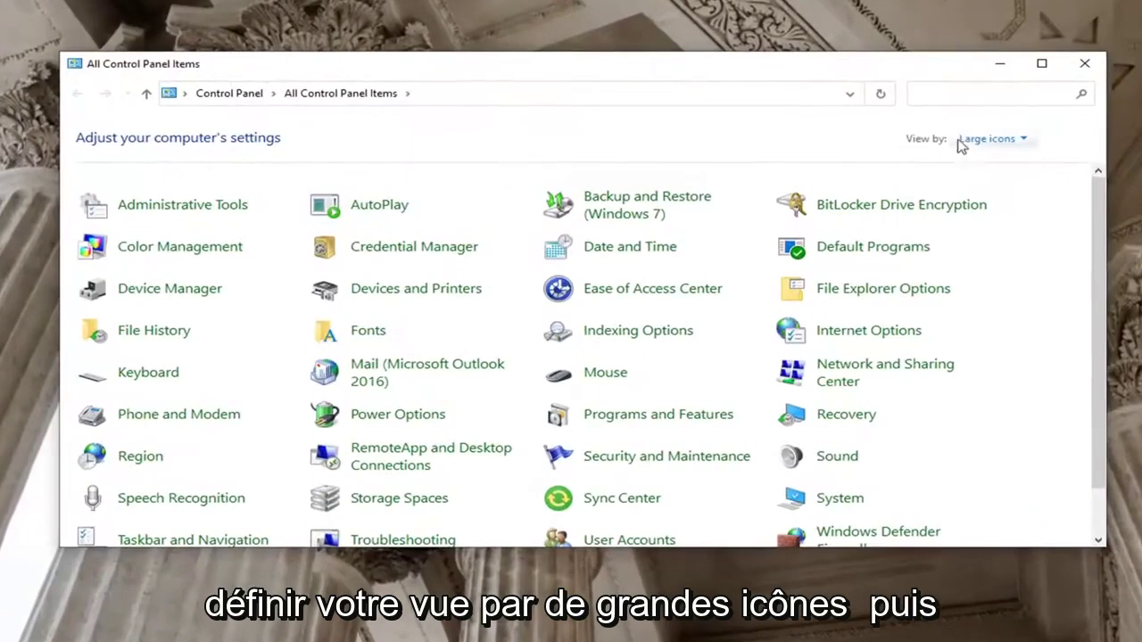
{"action": "left_click", "coordinate": [968, 141]}
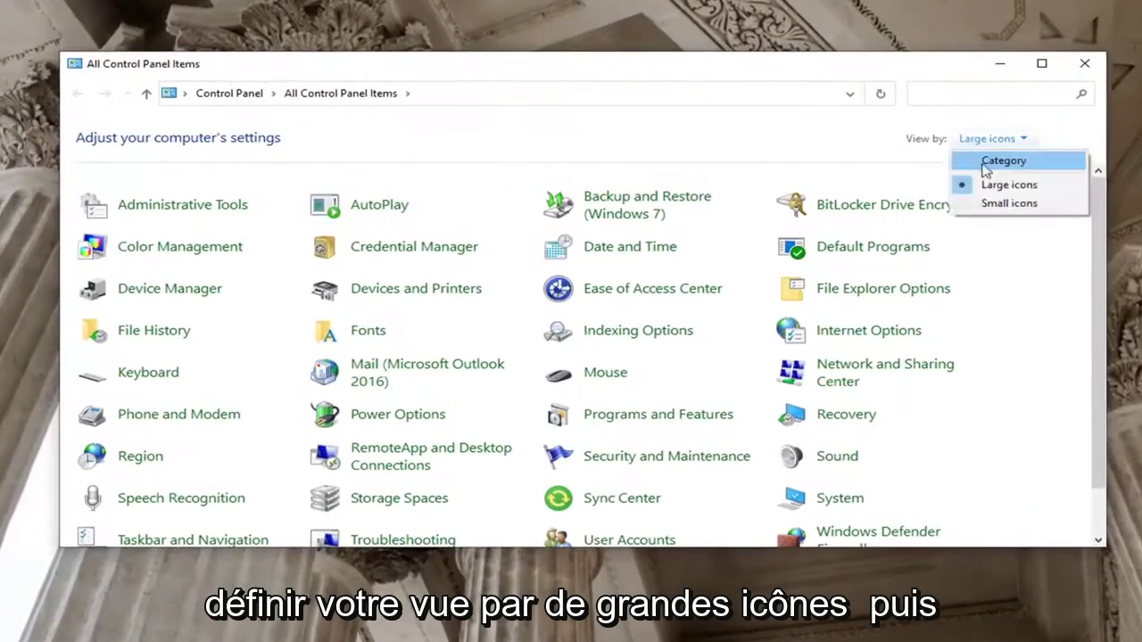
{"action": "left_click", "coordinate": [972, 184]}
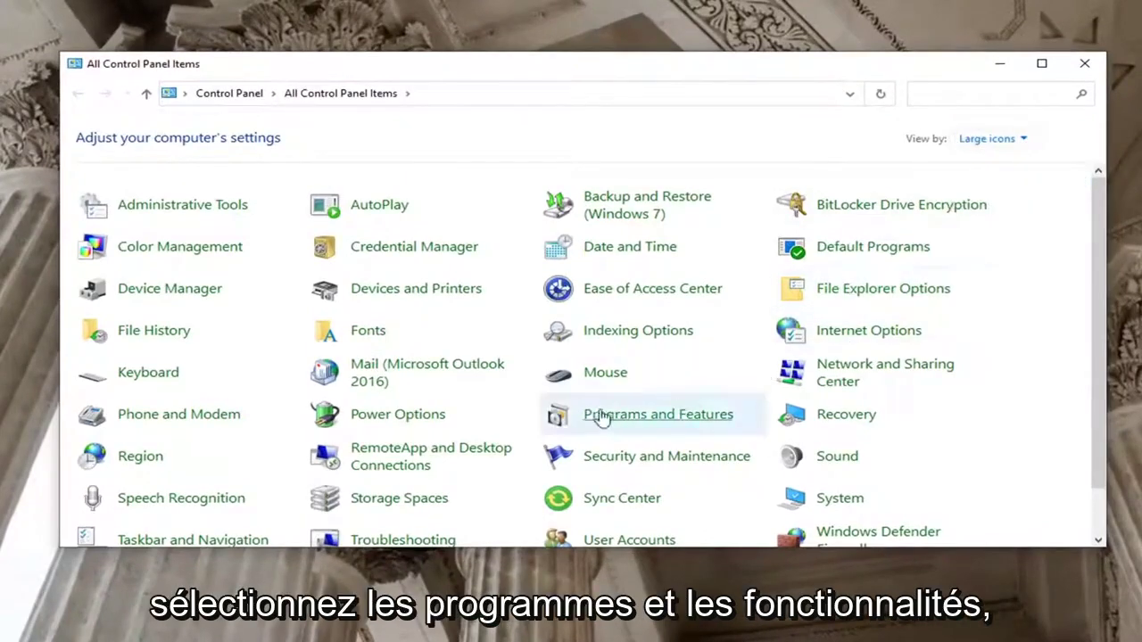
{"action": "left_click", "coordinate": [660, 414]}
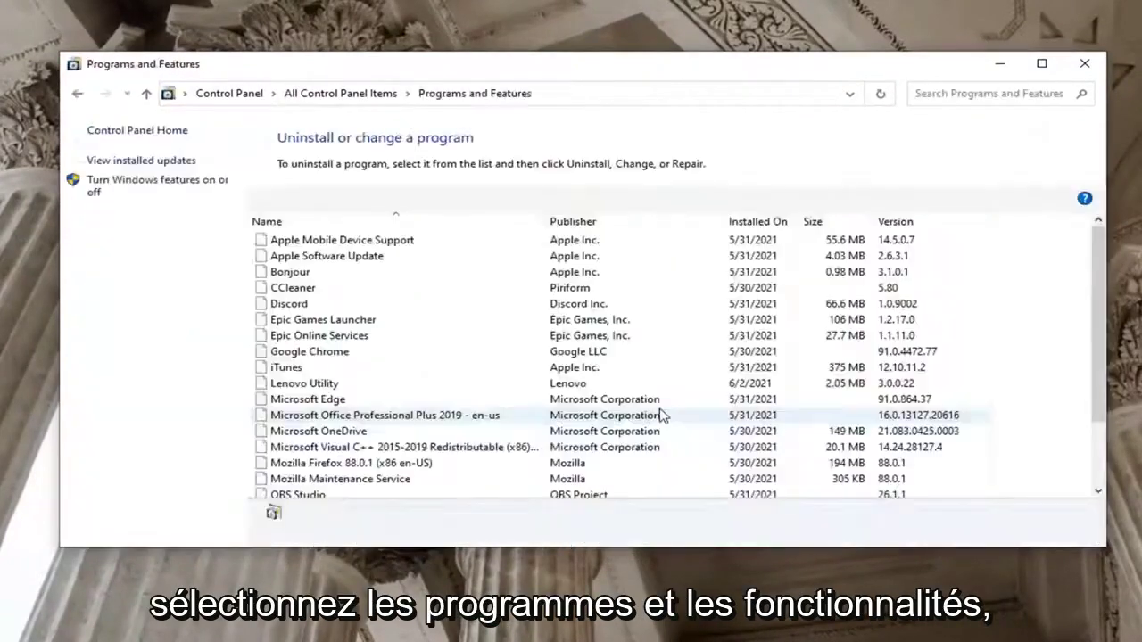
Step: Try to uninstall Epic Games Launcher, retry once, and cancel the uninstallation
{"action": "left_click", "coordinate": [334, 321]}
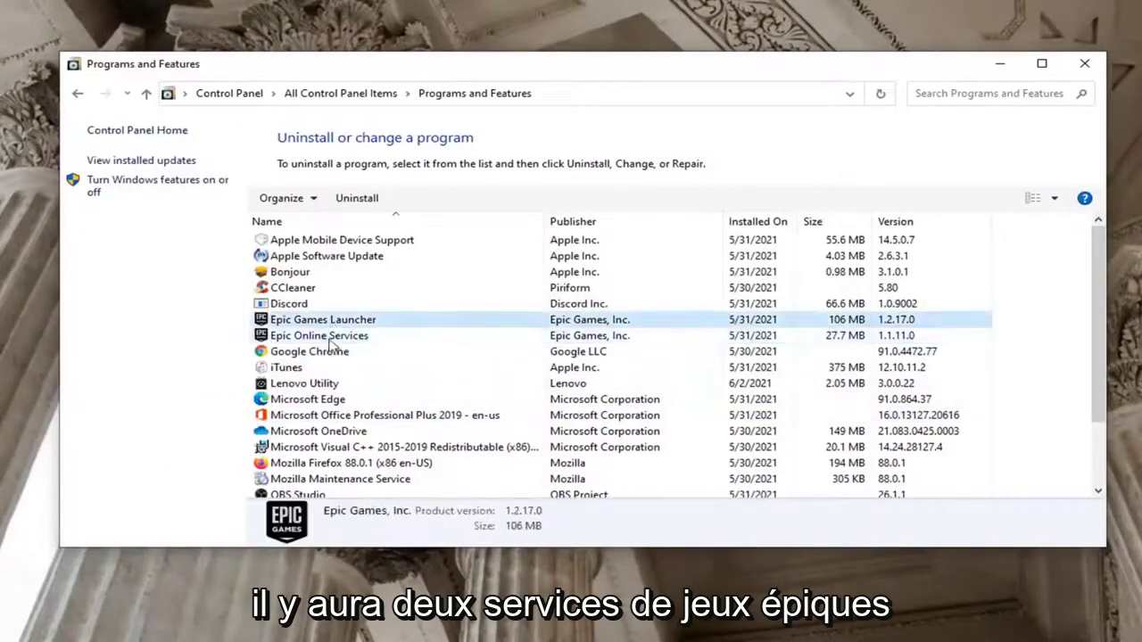
{"action": "left_click", "coordinate": [330, 337]}
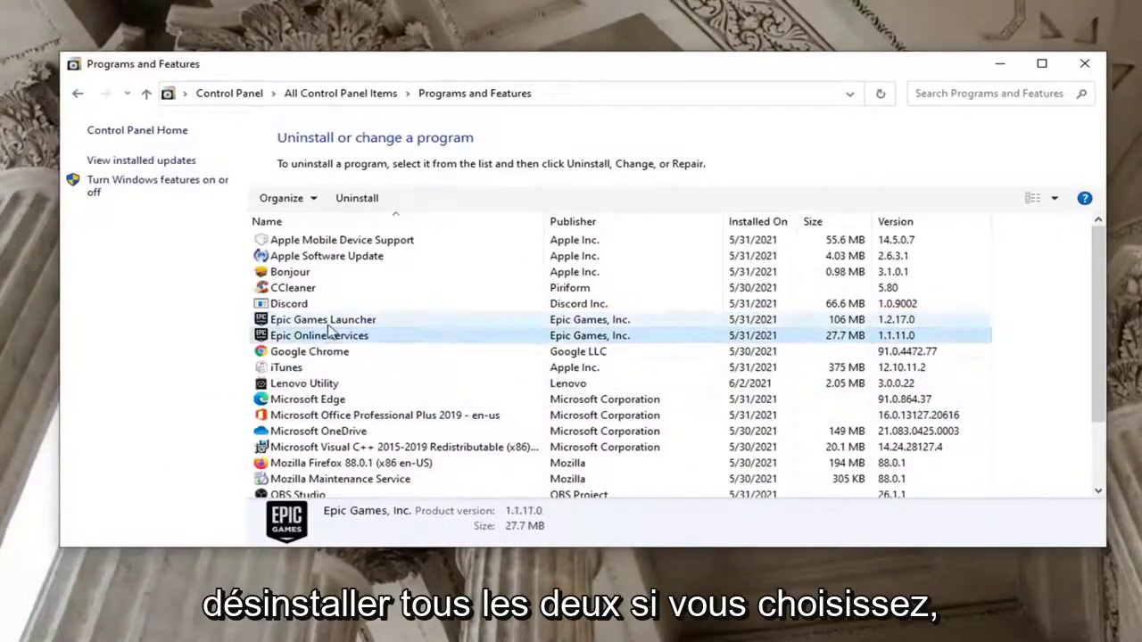
{"action": "left_click", "coordinate": [330, 321]}
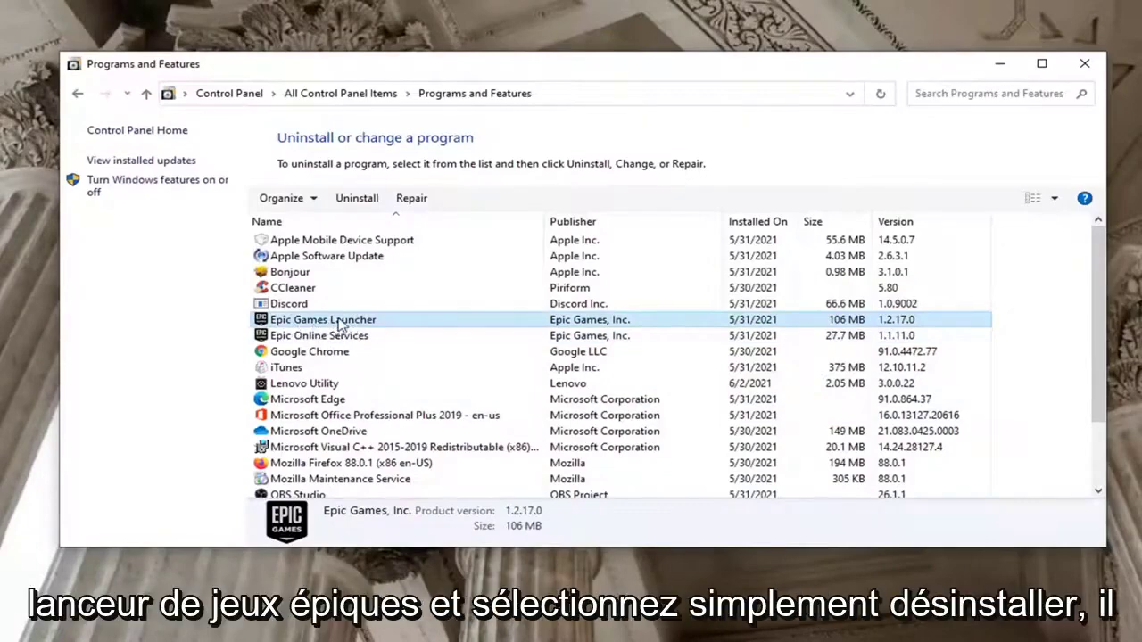
{"action": "left_click", "coordinate": [357, 198]}
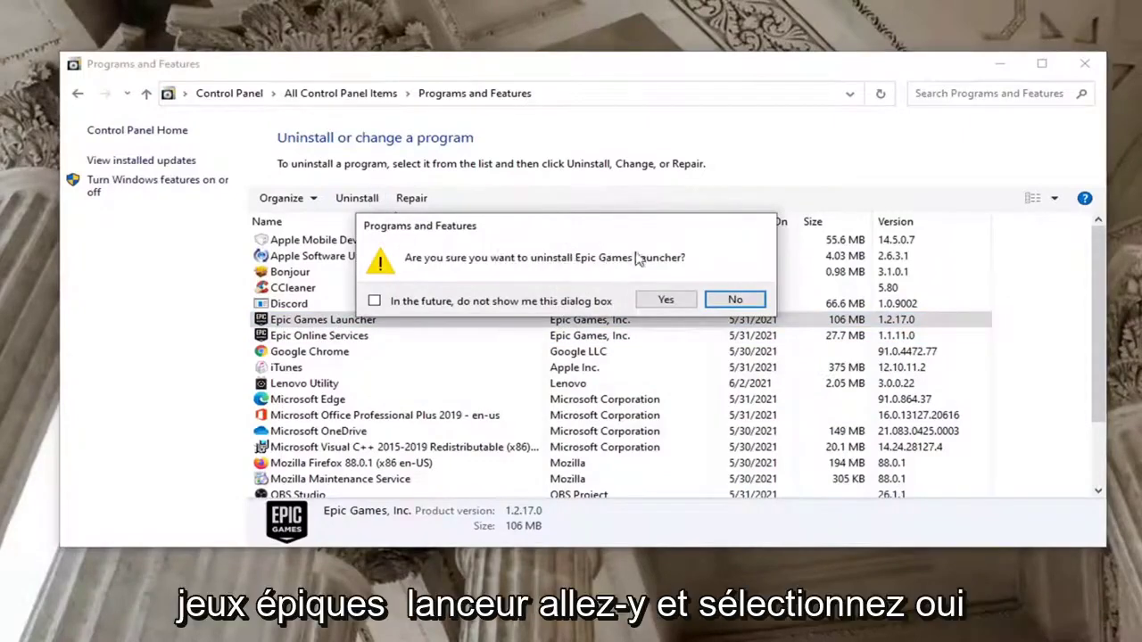
{"action": "left_click", "coordinate": [665, 300]}
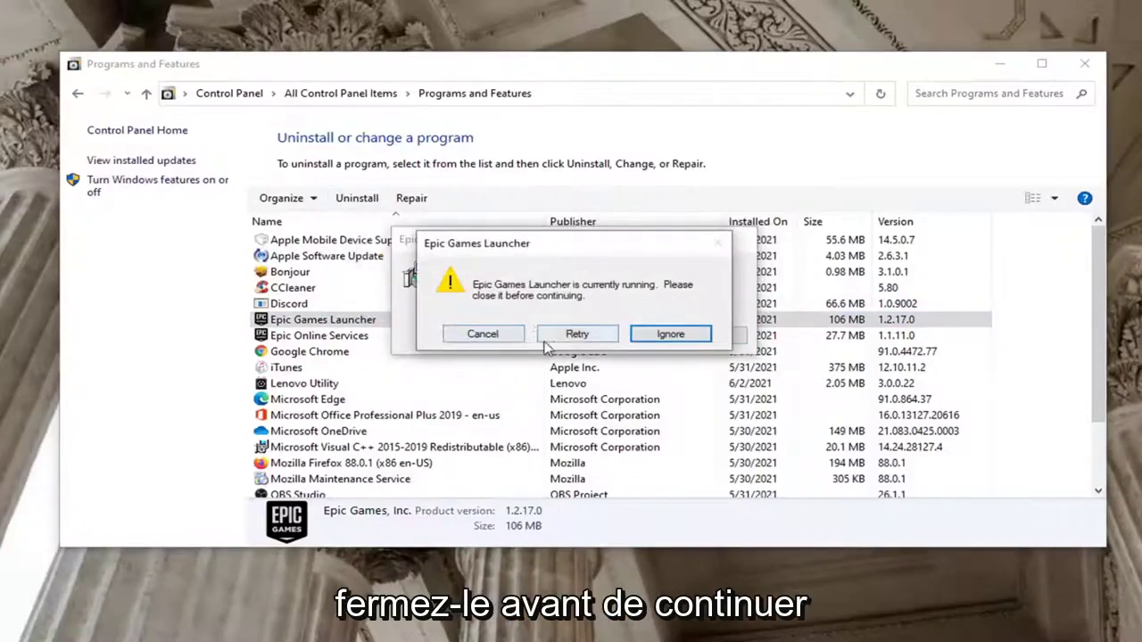
{"action": "left_click", "coordinate": [575, 337]}
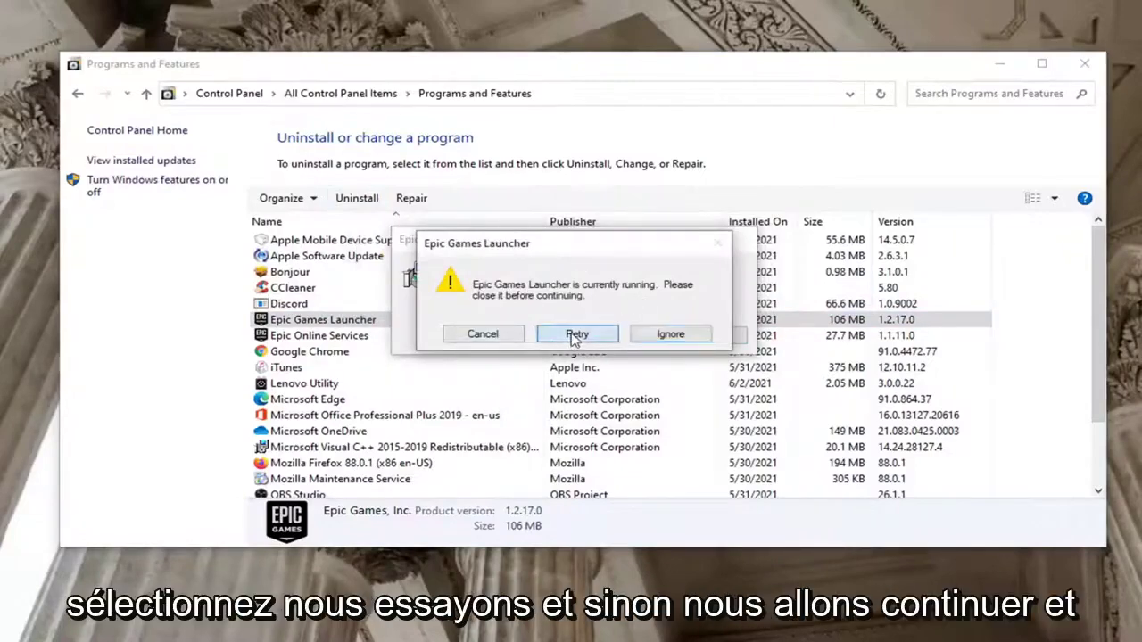
{"action": "left_click", "coordinate": [482, 334]}
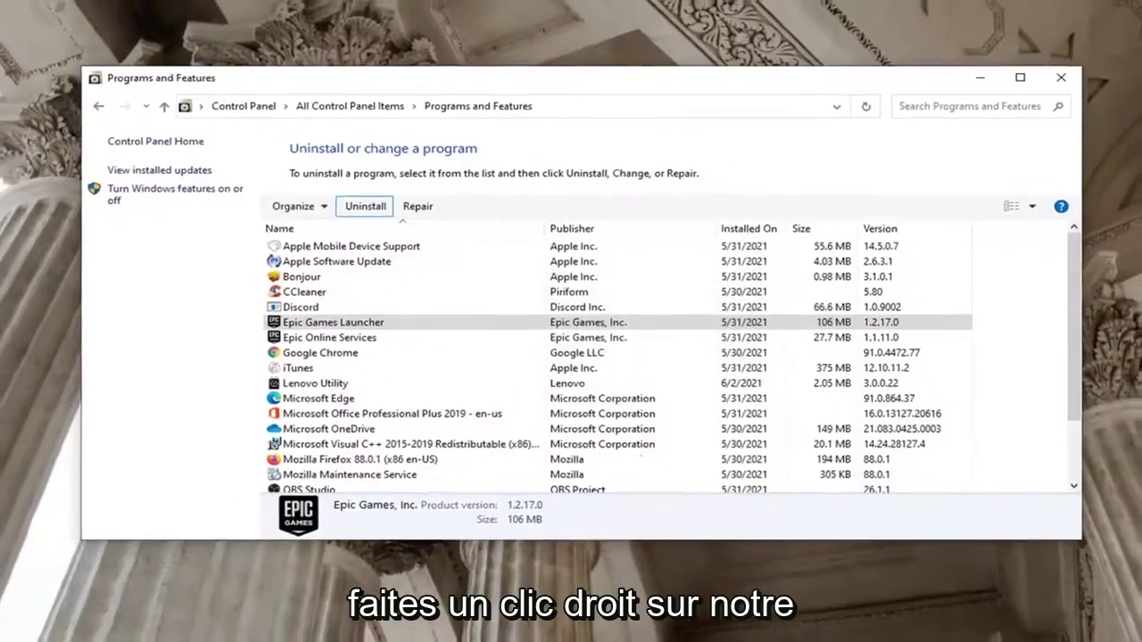
Step: End the EpicGamesLauncher background process in Task Manager and close Task Manager
{"action": "right_click", "coordinate": [740, 633]}
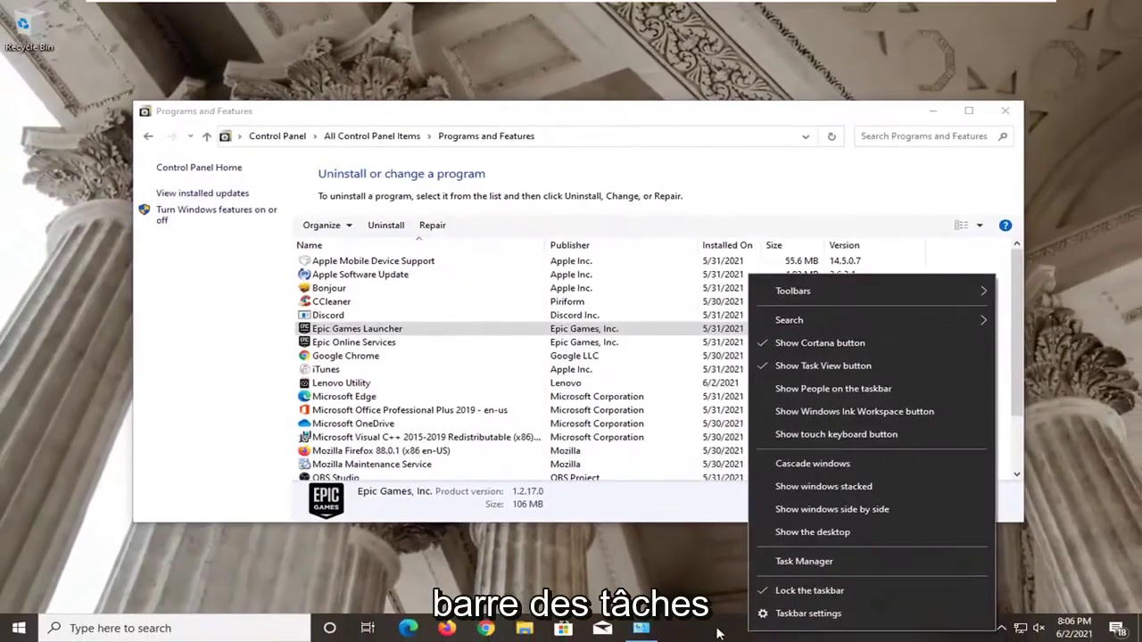
{"action": "left_click", "coordinate": [777, 563]}
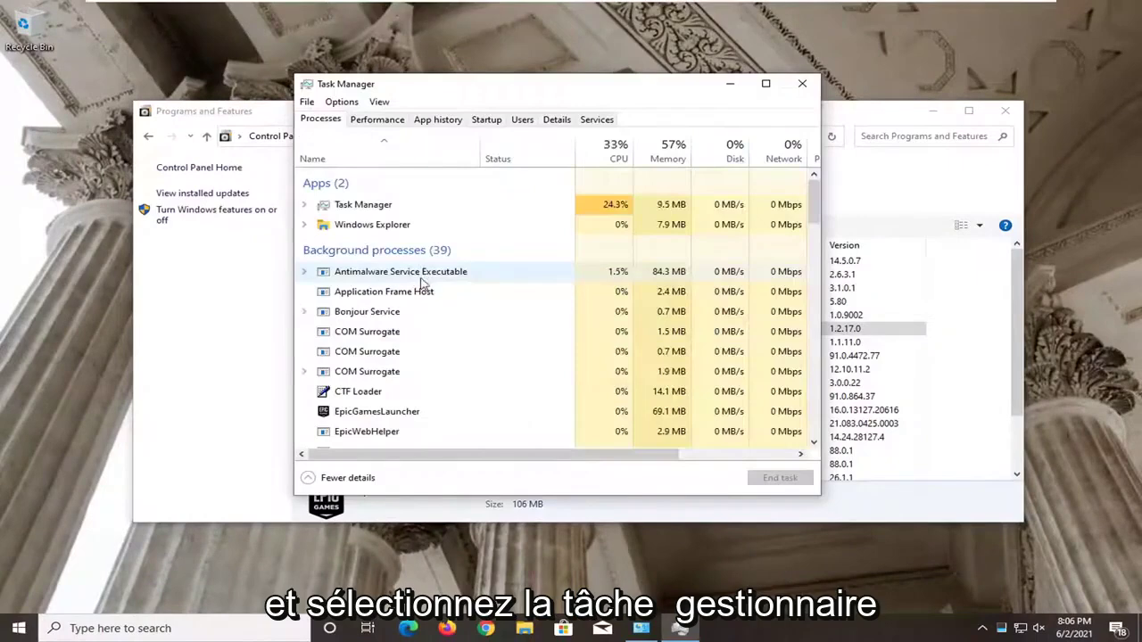
{"action": "scroll", "coordinate": [392, 264], "scroll_direction": "down", "scroll_amount": 3}
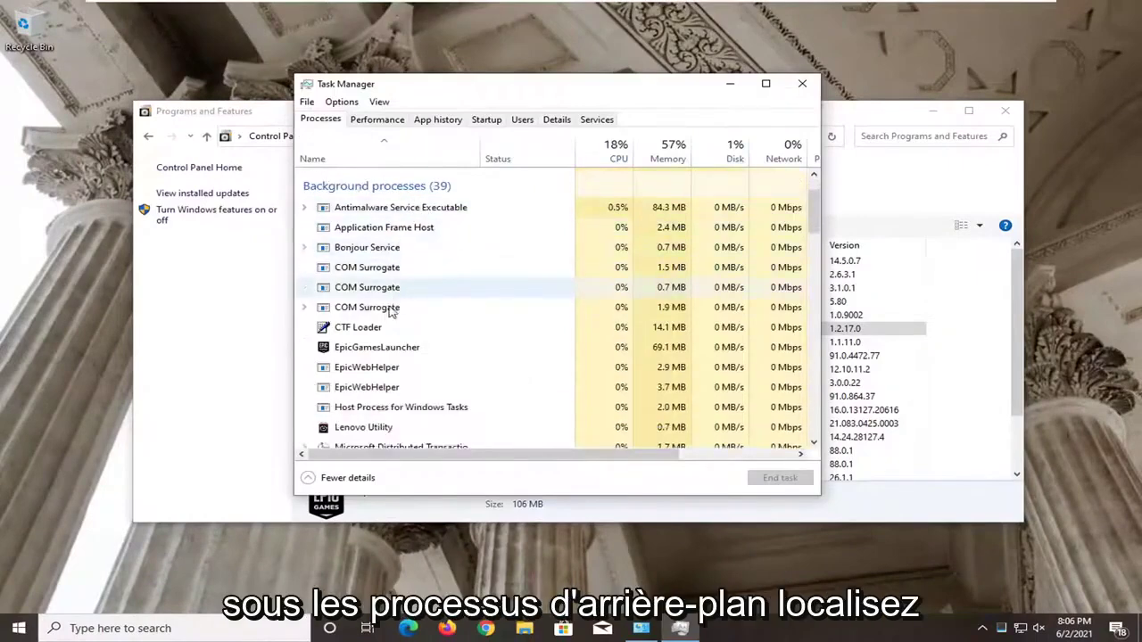
{"action": "left_click", "coordinate": [373, 352]}
{"action": "scroll", "coordinate": [406, 350], "scroll_direction": "down", "scroll_amount": 1}
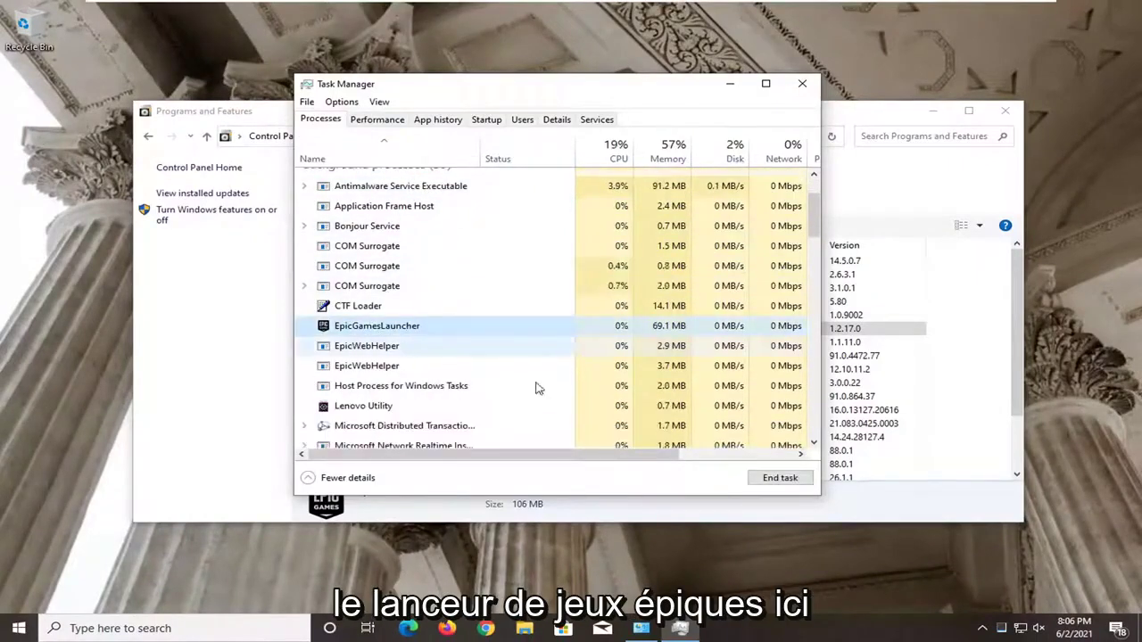
{"action": "left_click", "coordinate": [772, 479]}
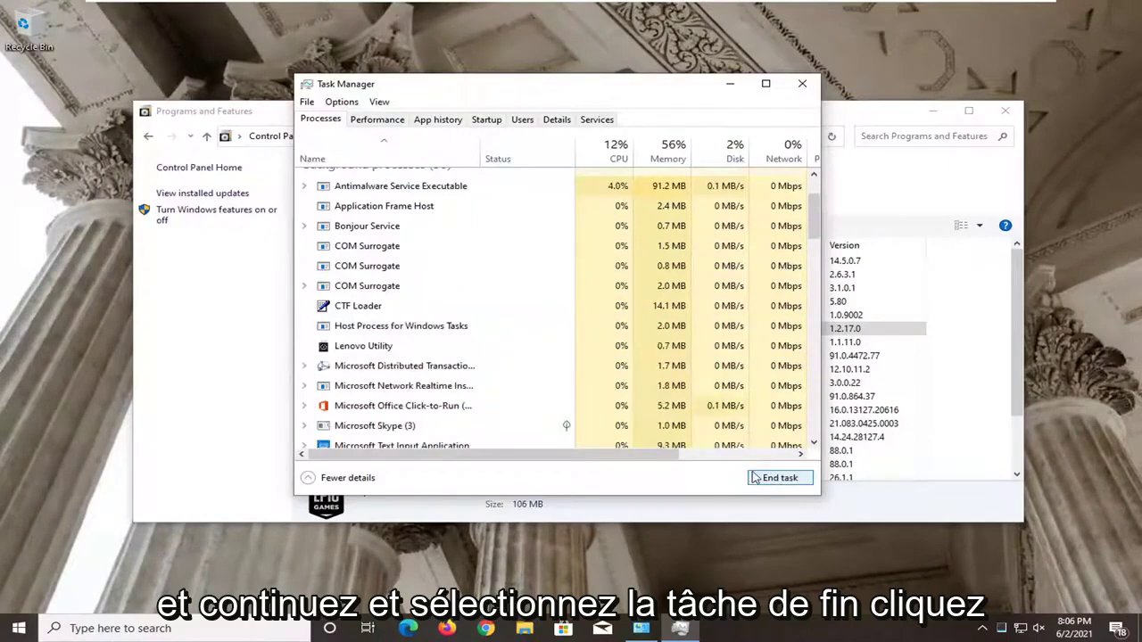
{"action": "left_click", "coordinate": [801, 84]}
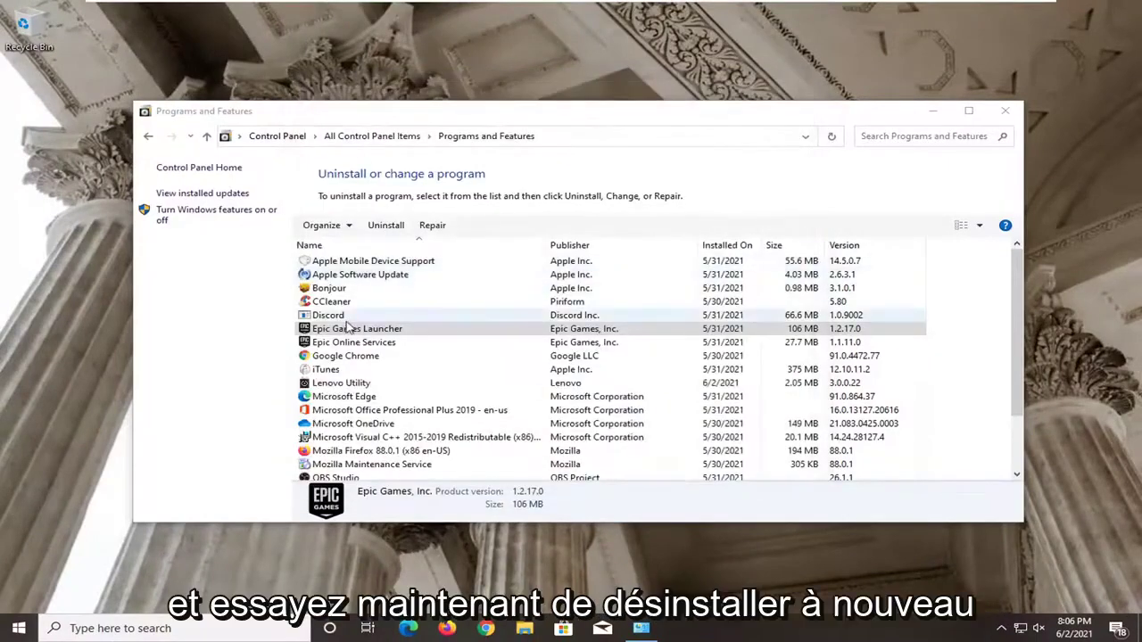
Step: Uninstall Epic Games Launcher from the installed programs, allowing it to make changes to the device
{"action": "left_click", "coordinate": [386, 227]}
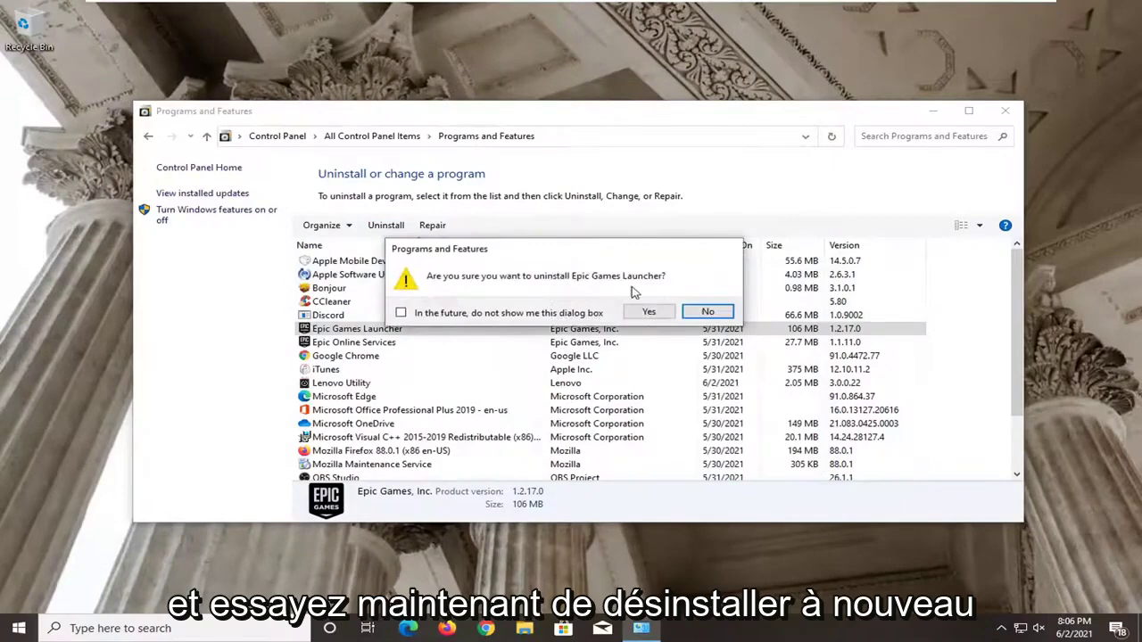
{"action": "left_click", "coordinate": [648, 311]}
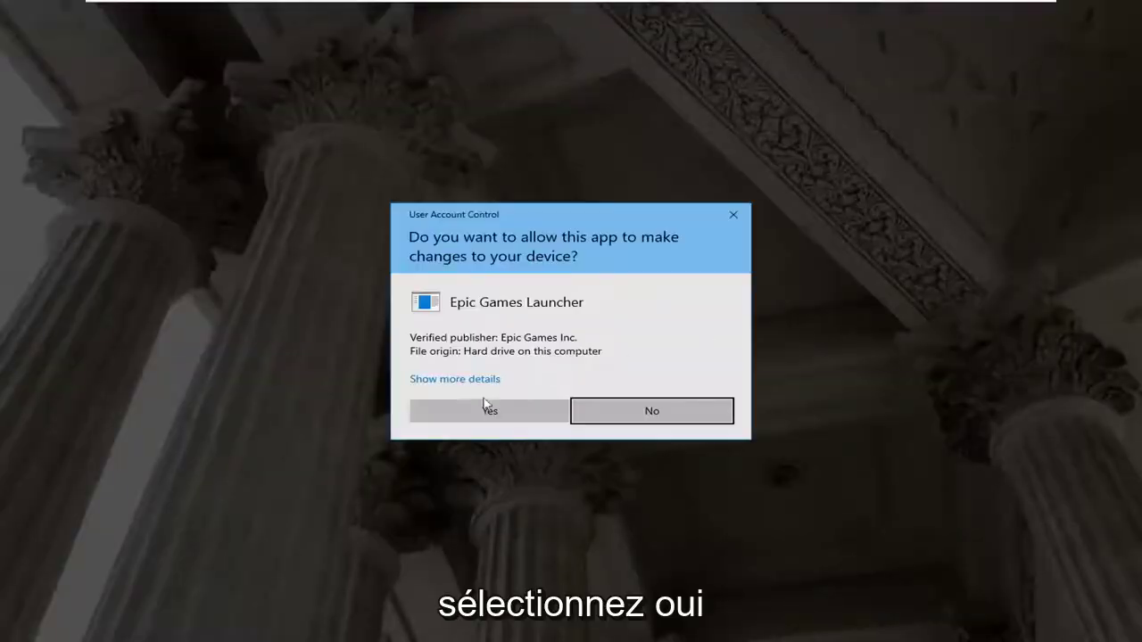
{"action": "left_click", "coordinate": [479, 413]}
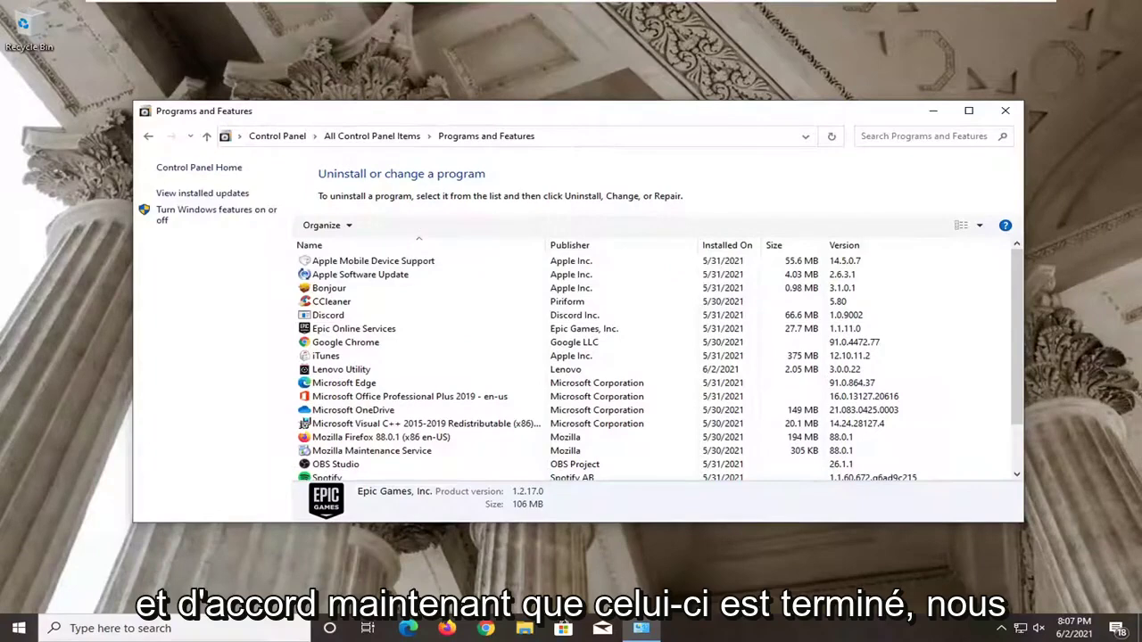
Step: Uninstall Epic Online Services and allow it to make changes to the device
{"action": "left_click", "coordinate": [366, 328]}
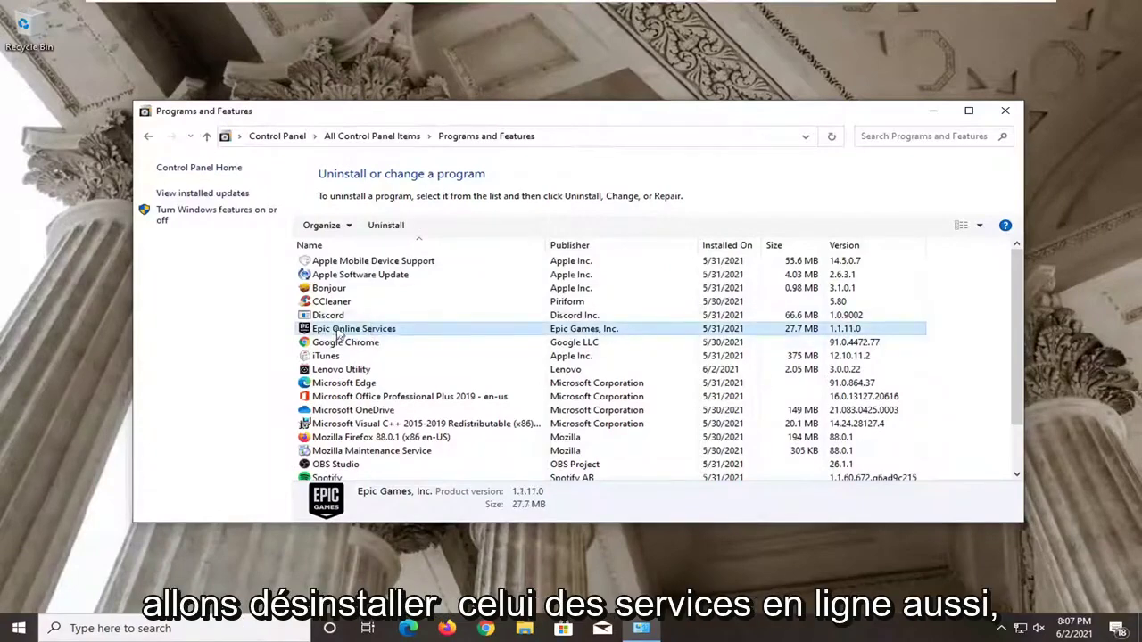
{"action": "left_click", "coordinate": [385, 225]}
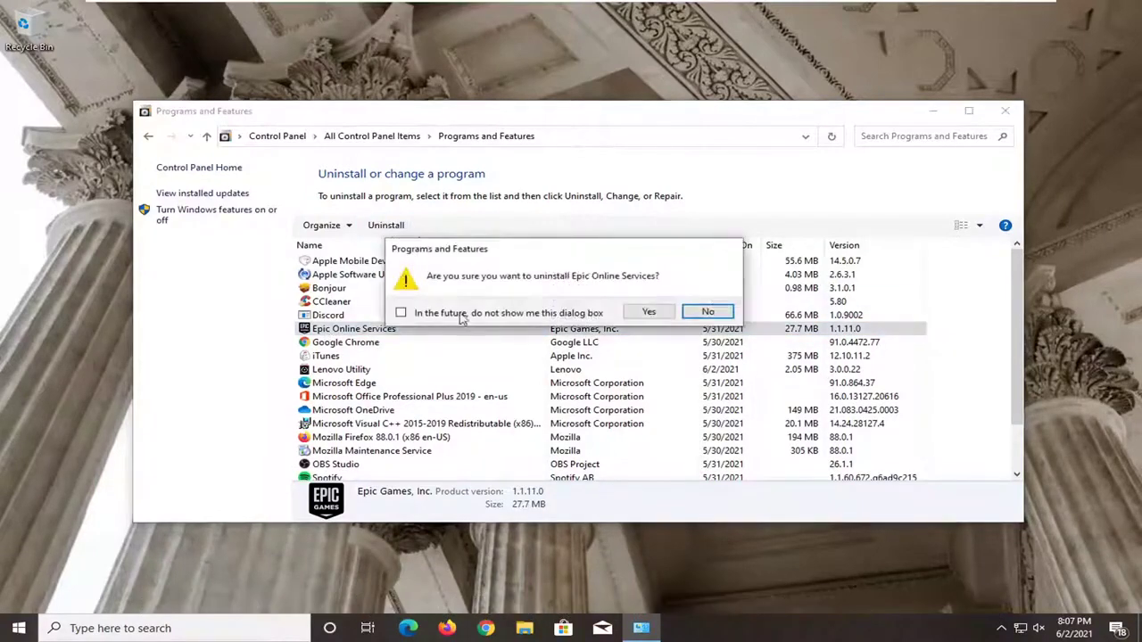
{"action": "left_click", "coordinate": [648, 313]}
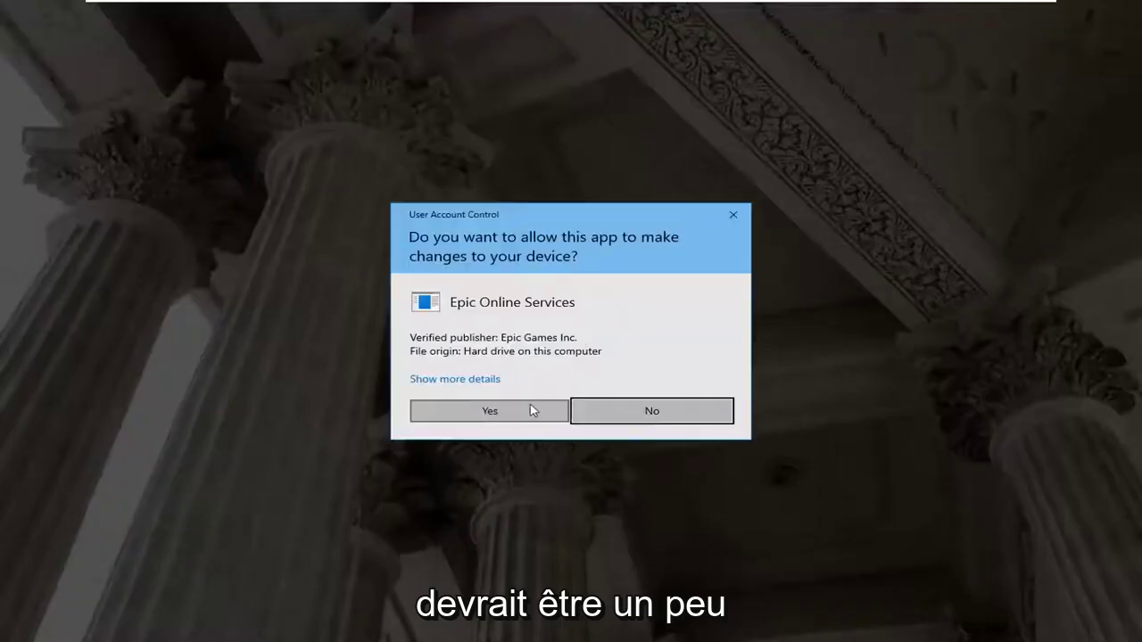
{"action": "left_click", "coordinate": [490, 412]}
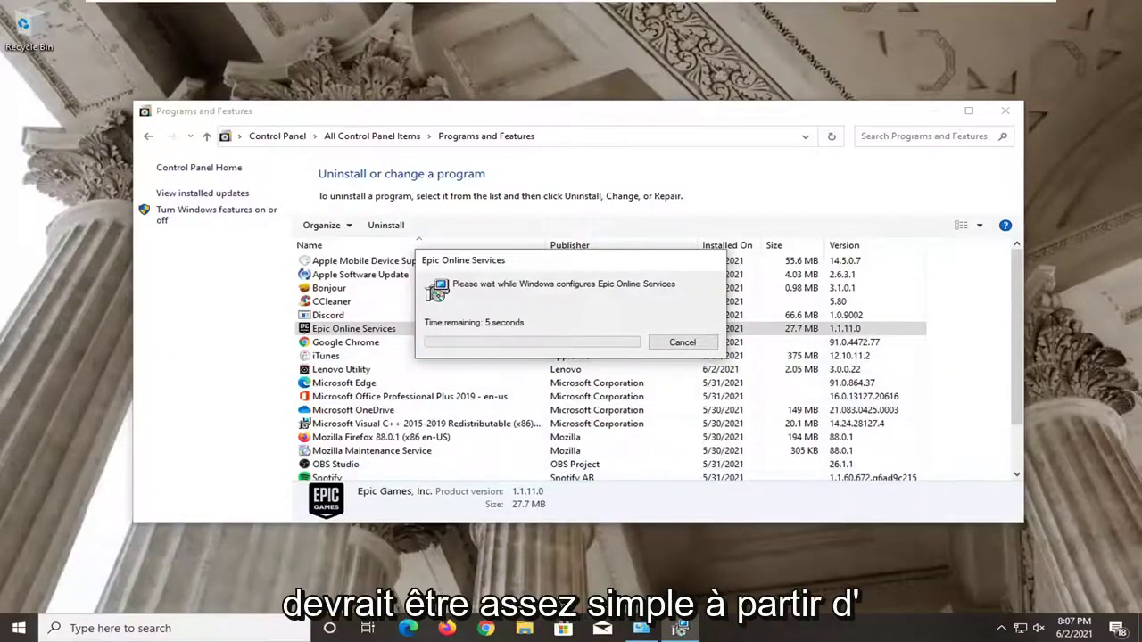
Step: Close Programs and Features and restart the computer
{"action": "left_click", "coordinate": [1006, 111]}
{"action": "left_click", "coordinate": [19, 628]}
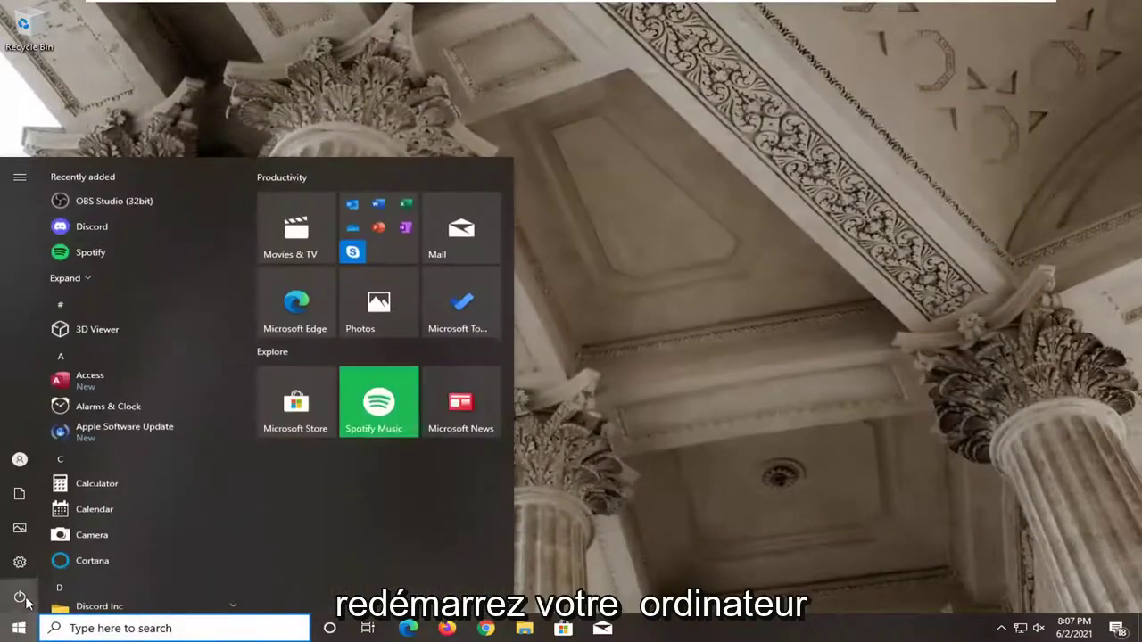
{"action": "left_click", "coordinate": [20, 596]}
{"action": "left_click", "coordinate": [41, 564]}
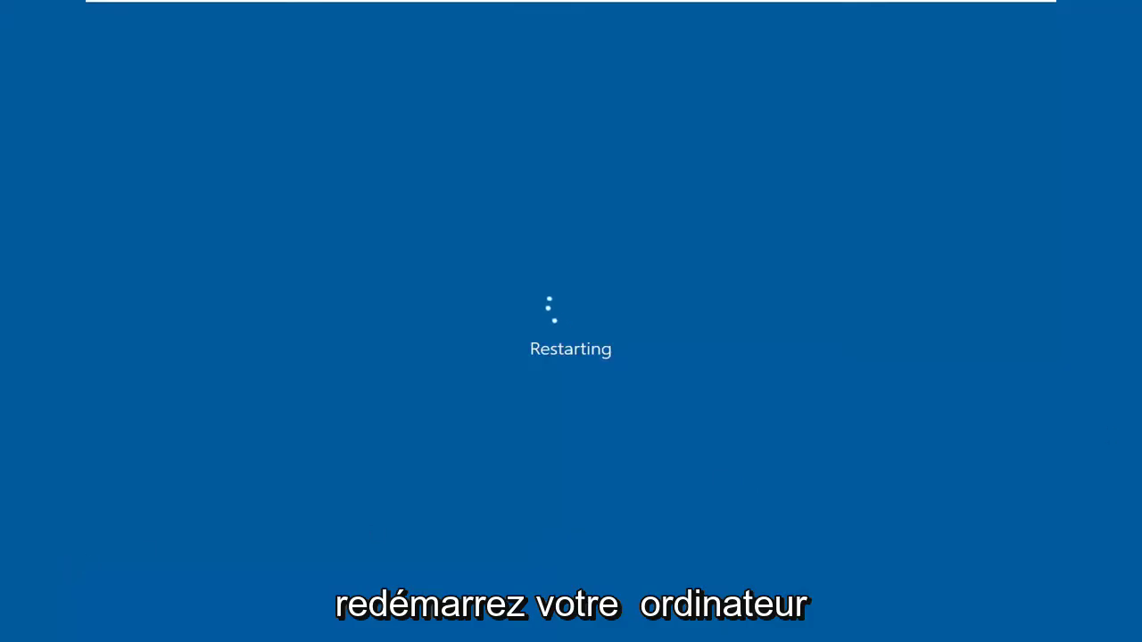